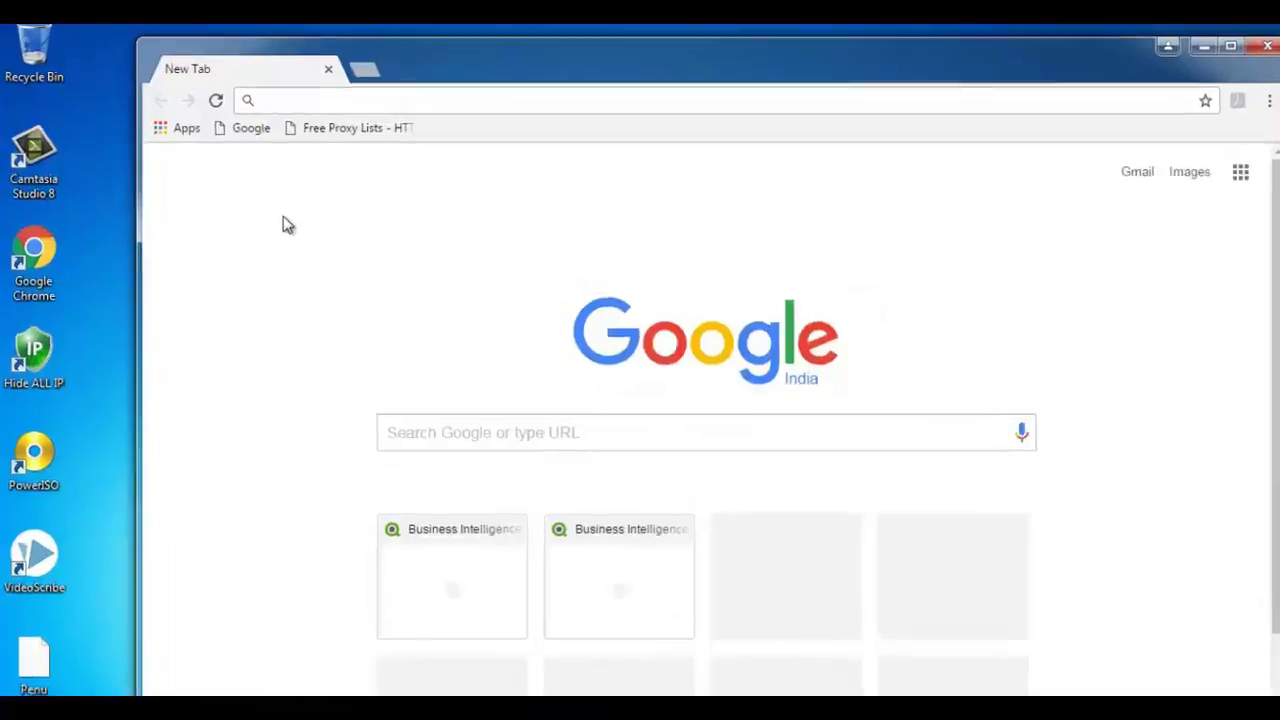
{"action": "type", "text": "qlik"}
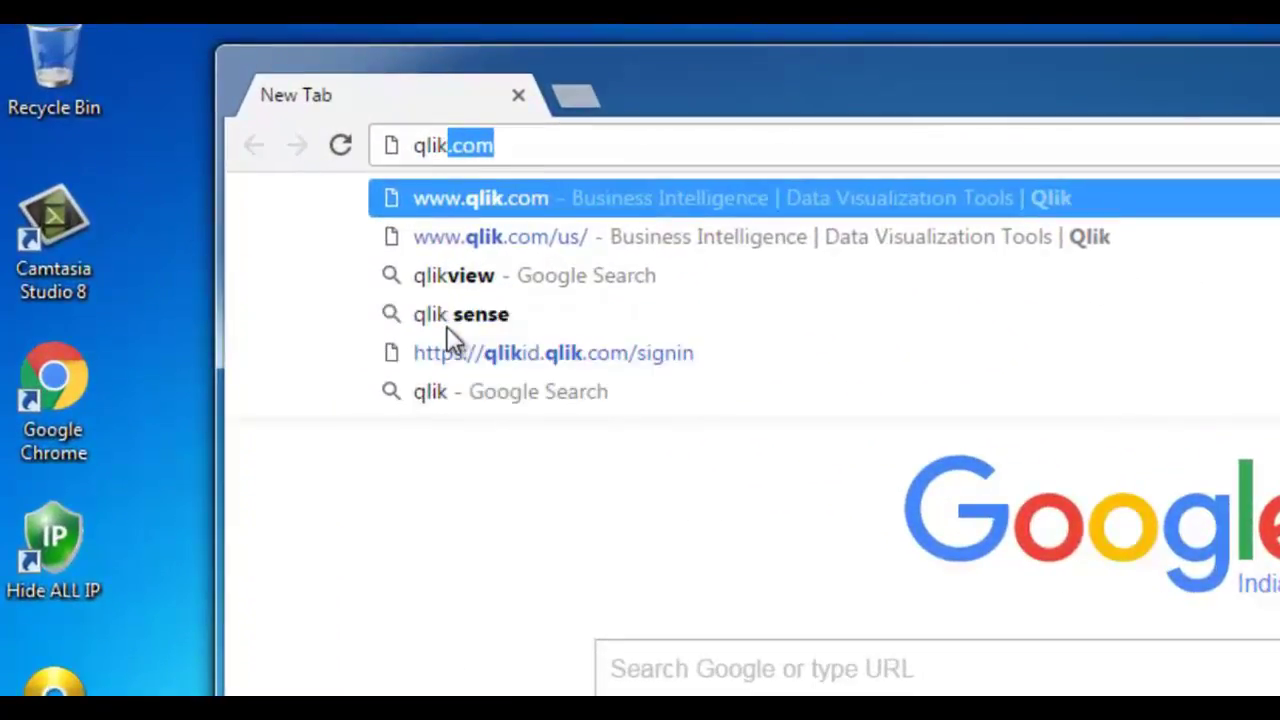
{"action": "type", "text": ".com"}
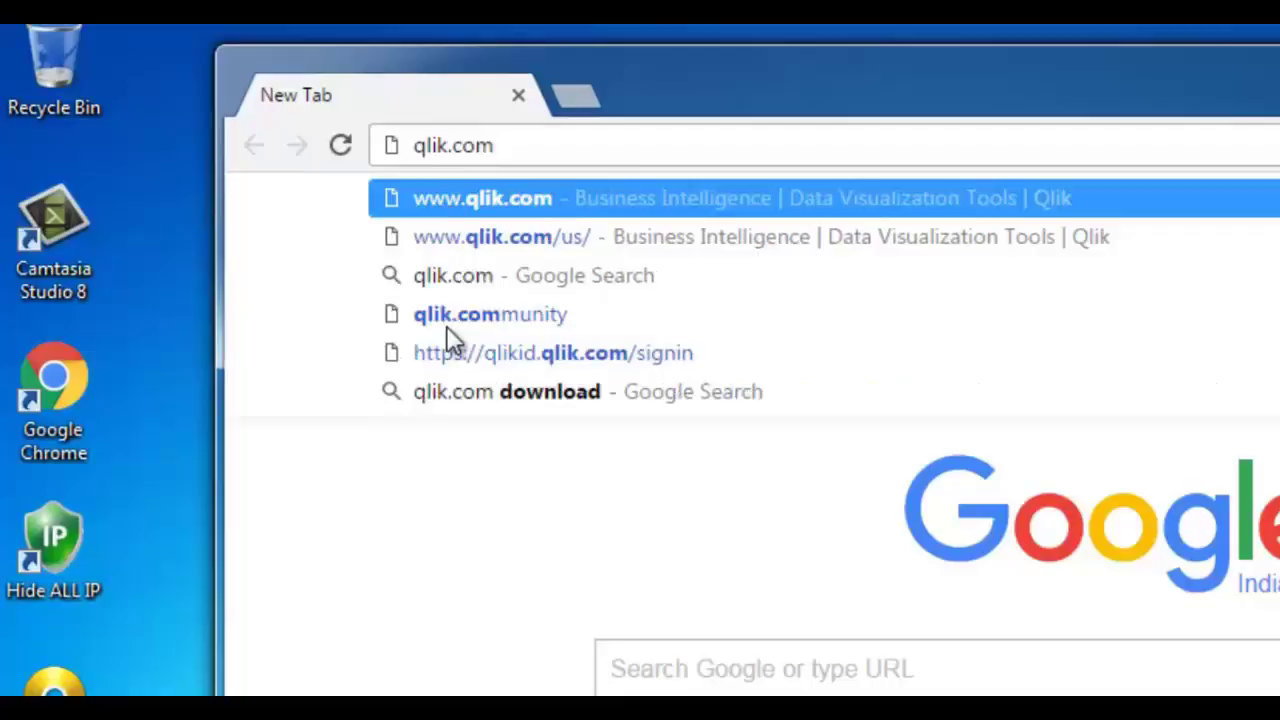
{"action": "key", "text": "Return"}
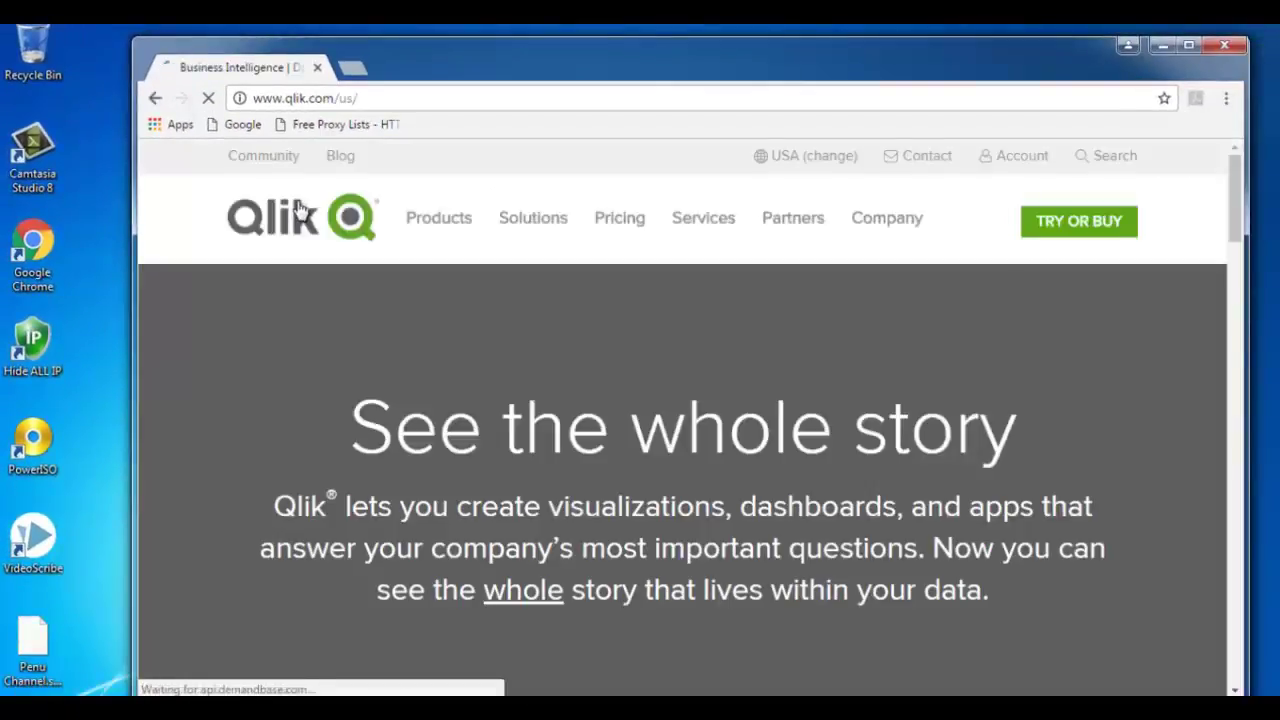
{"action": "left_click", "coordinate": [1021, 156]}
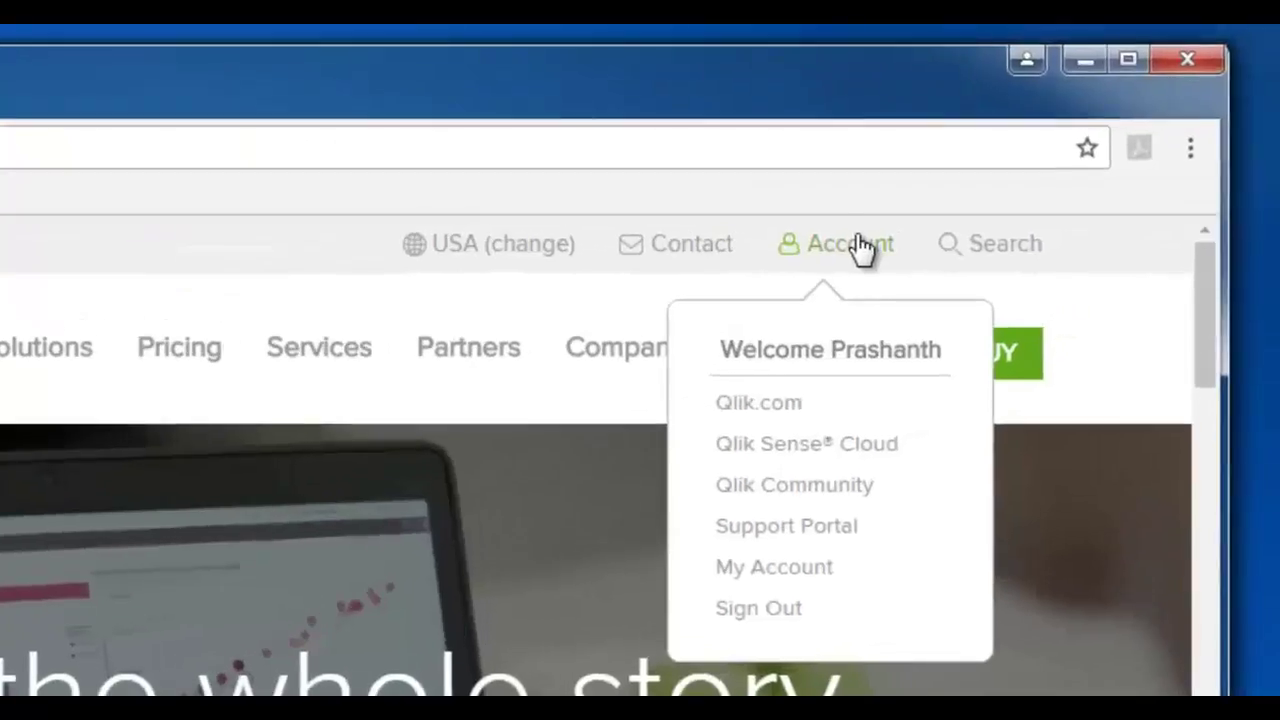
{"action": "left_click", "coordinate": [760, 416]}
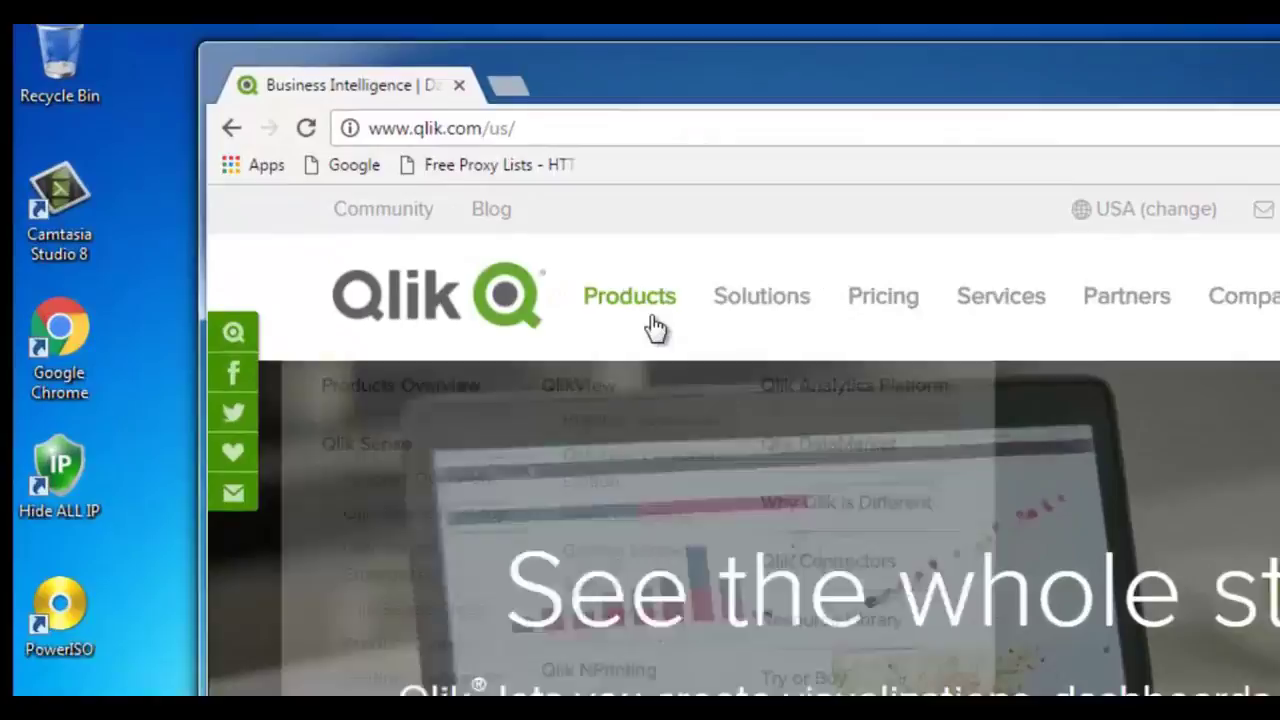
Go to QlikView Personal Edition from the Products menu and scroll to its Free Download section
{"action": "left_click", "coordinate": [455, 226]}
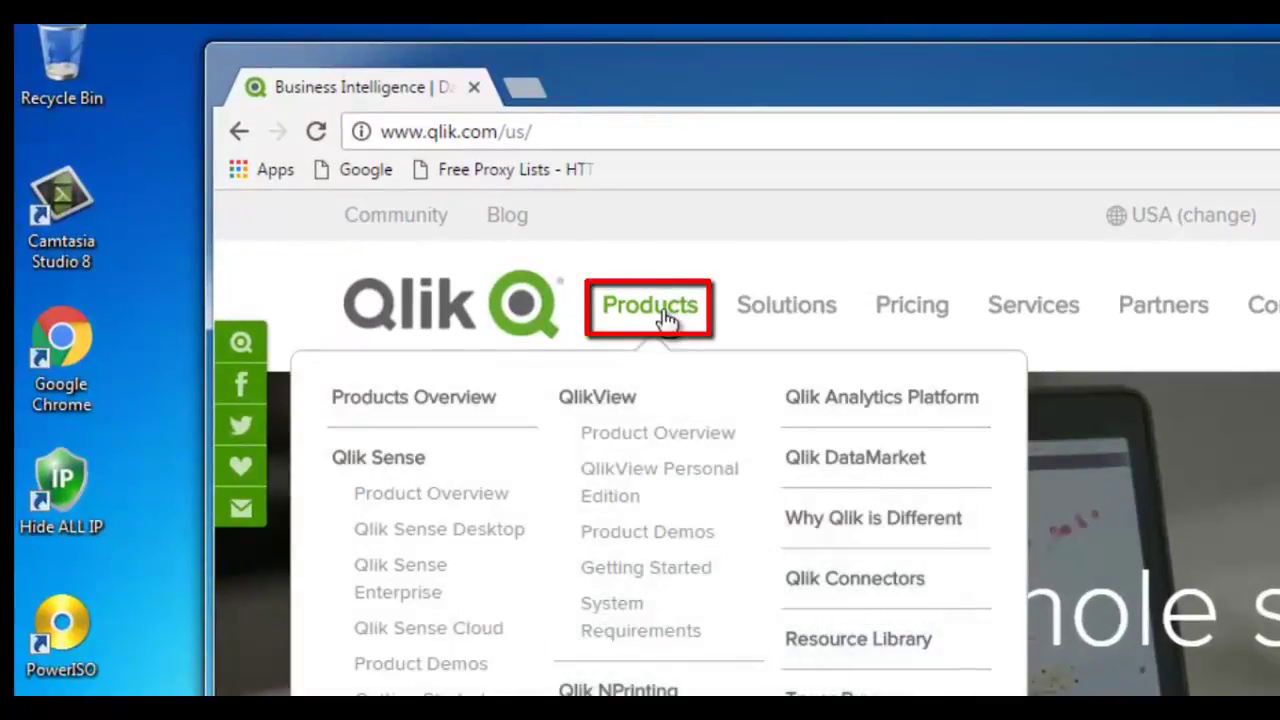
{"action": "left_click", "coordinate": [631, 472]}
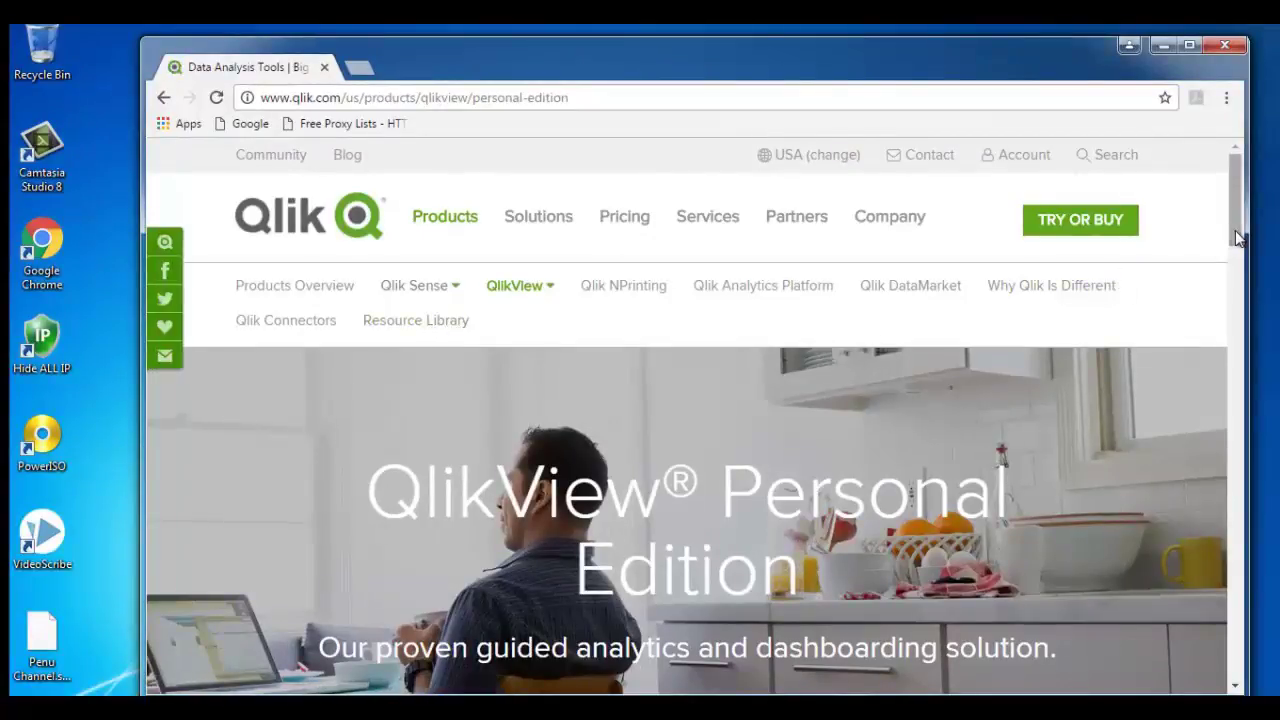
{"action": "left_click_drag", "start_coordinate": [1235, 232], "coordinate": [1235, 319]}
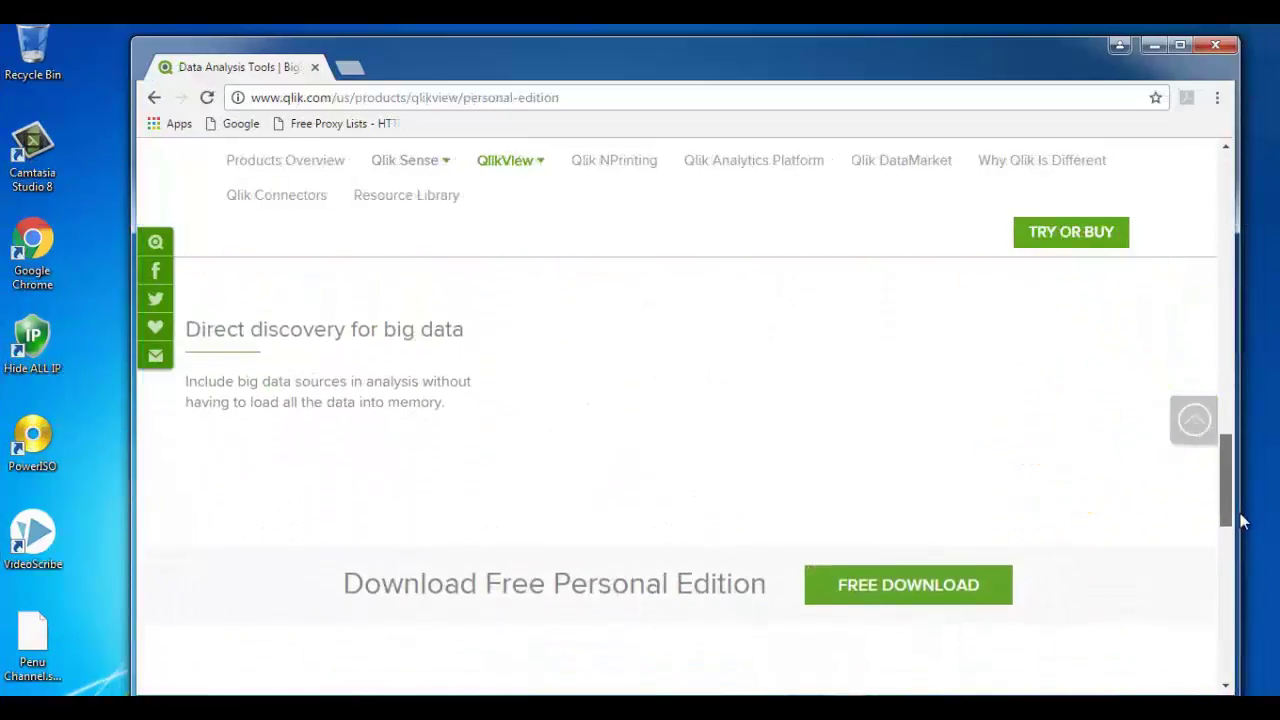
{"action": "left_click_drag", "start_coordinate": [1240, 510], "coordinate": [1240, 528]}
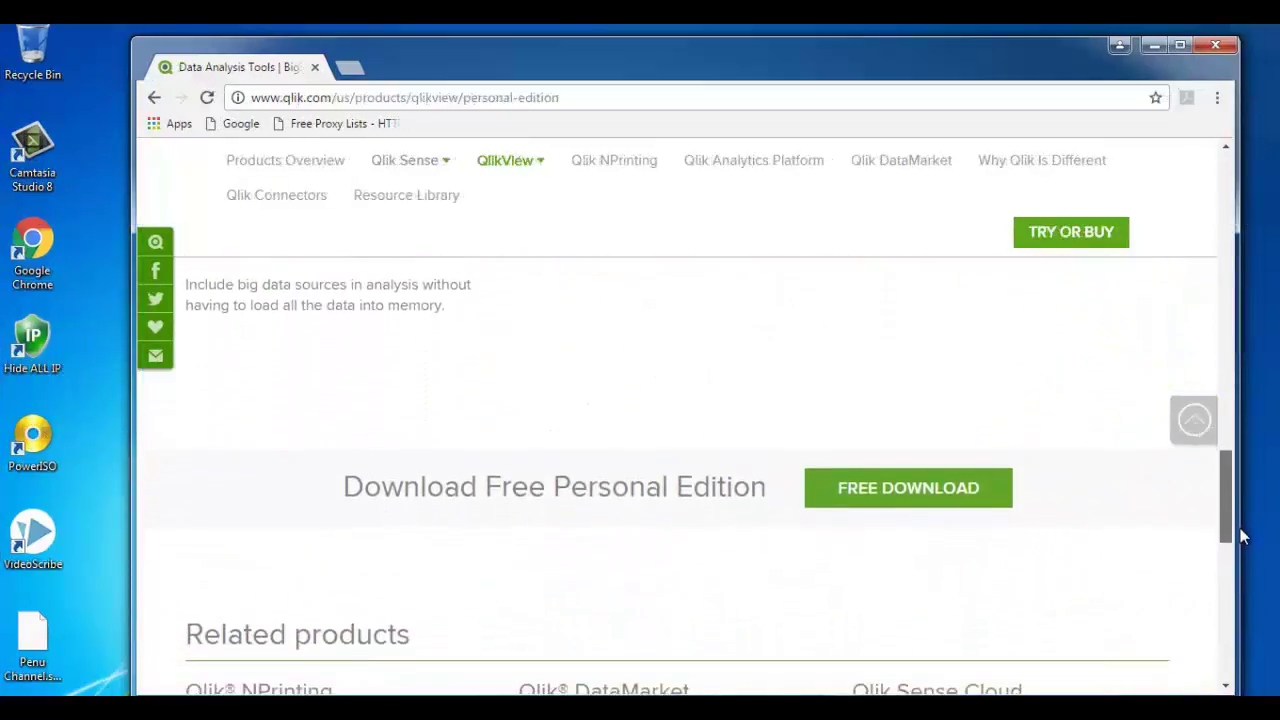
Open the Free Download registration form, fill in the first name and other fields, and send it
{"action": "left_click", "coordinate": [958, 485]}
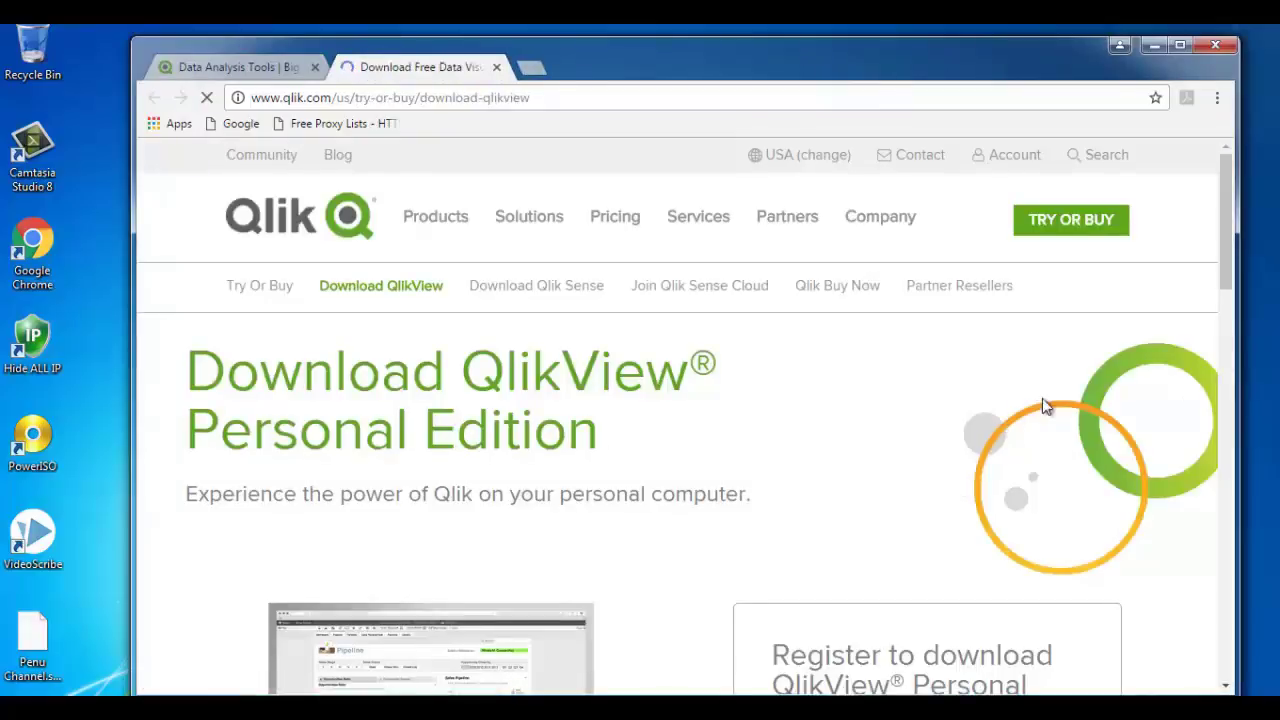
{"action": "left_click_drag", "start_coordinate": [1229, 286], "coordinate": [1217, 378]}
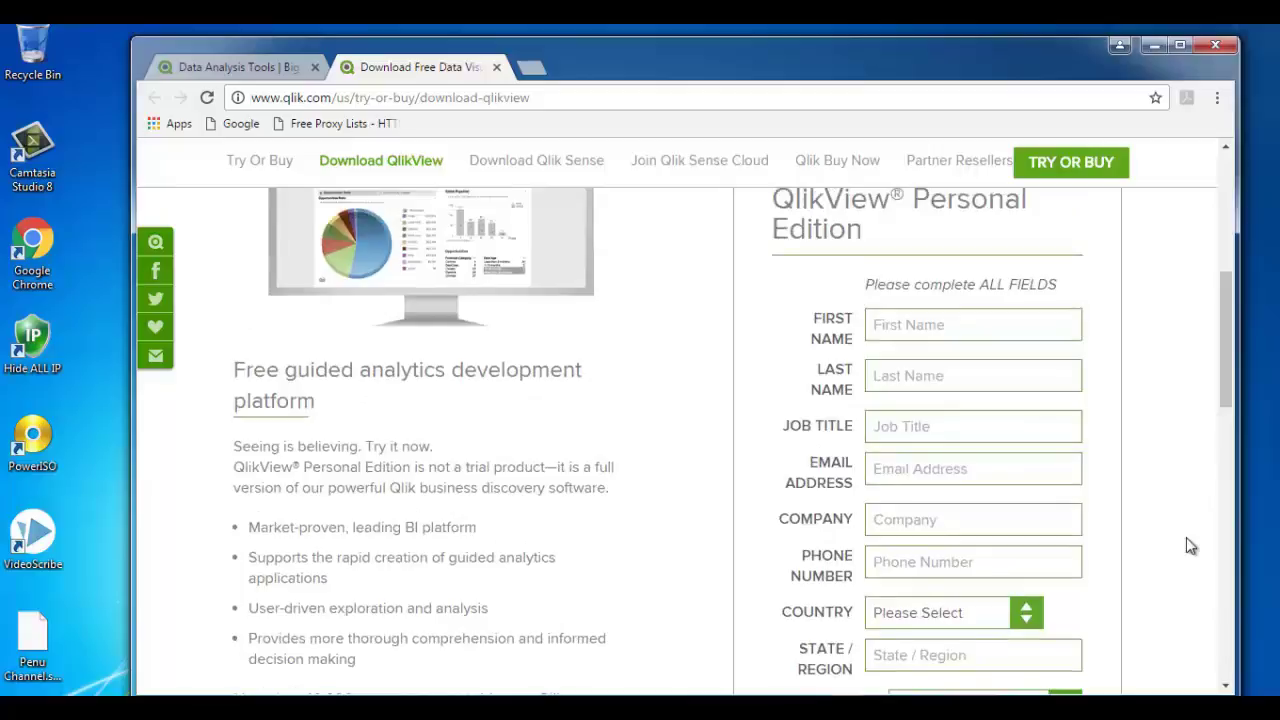
{"action": "left_click", "coordinate": [895, 327]}
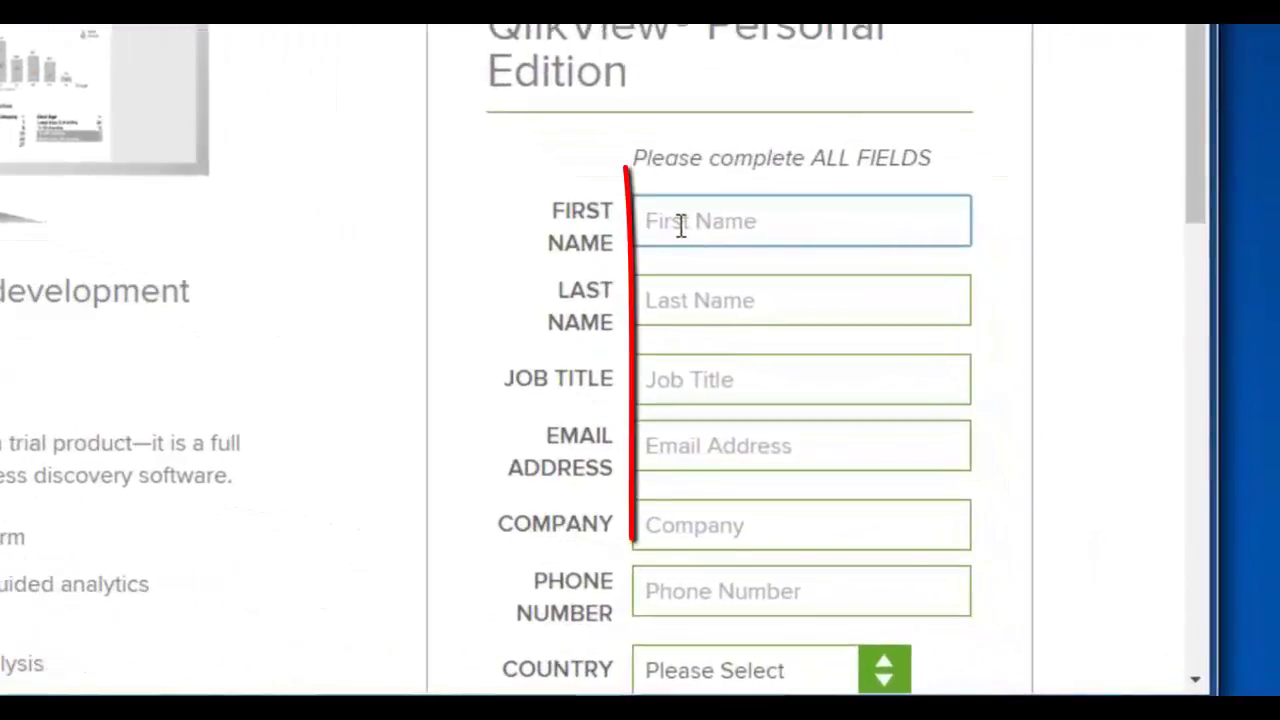
{"action": "type", "text": "Prashanth"}
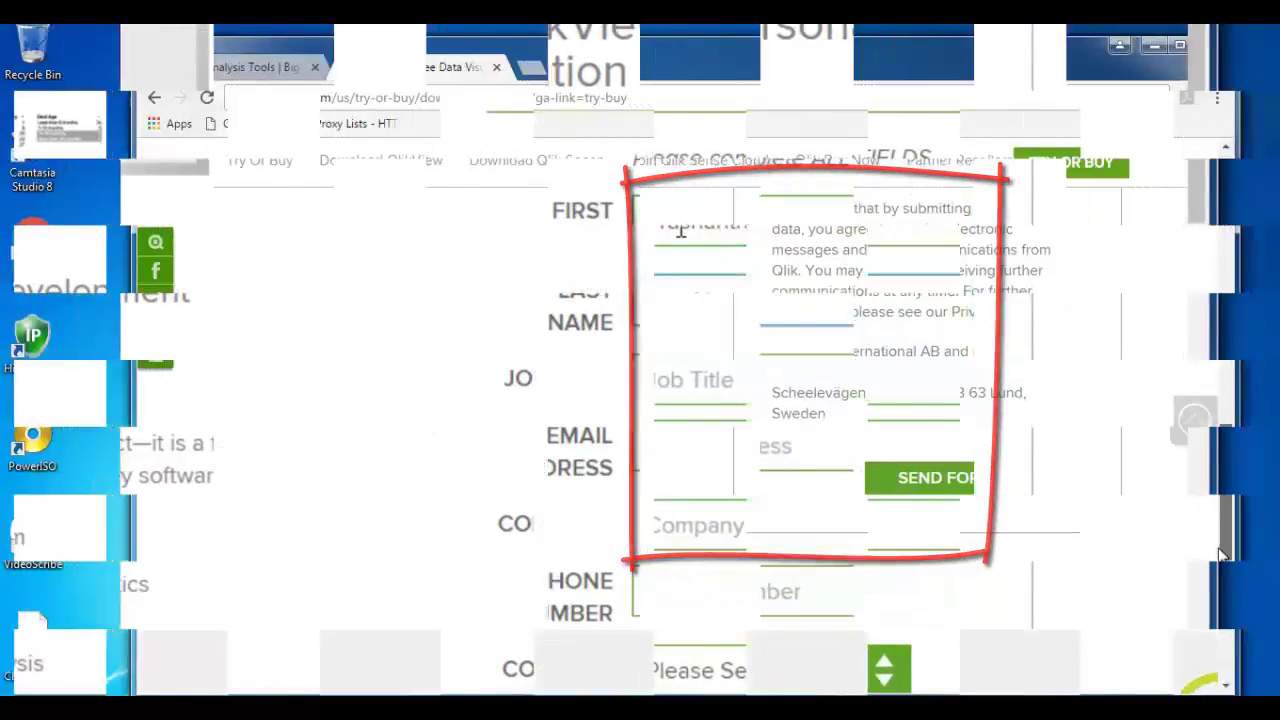
{"action": "left_click", "coordinate": [970, 480]}
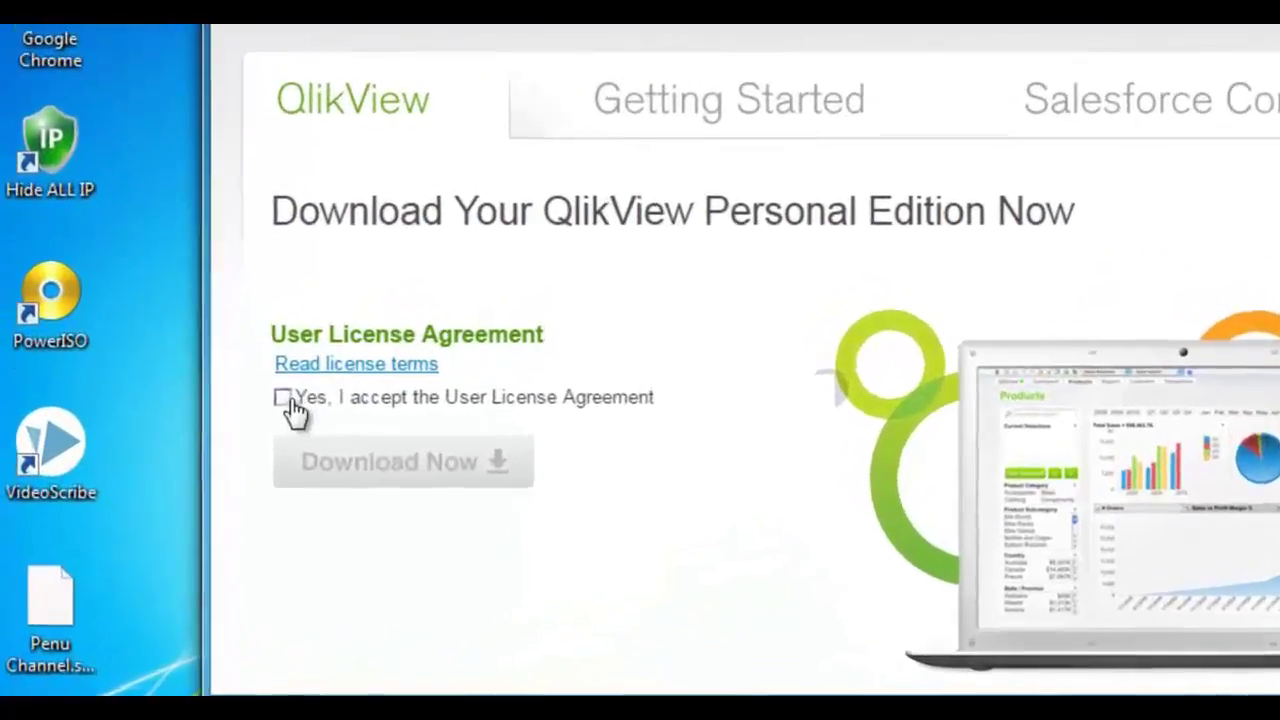
Accept the User License Agreement and download the 144 MB QlikViewDesktop installer
{"action": "left_click", "coordinate": [183, 503]}
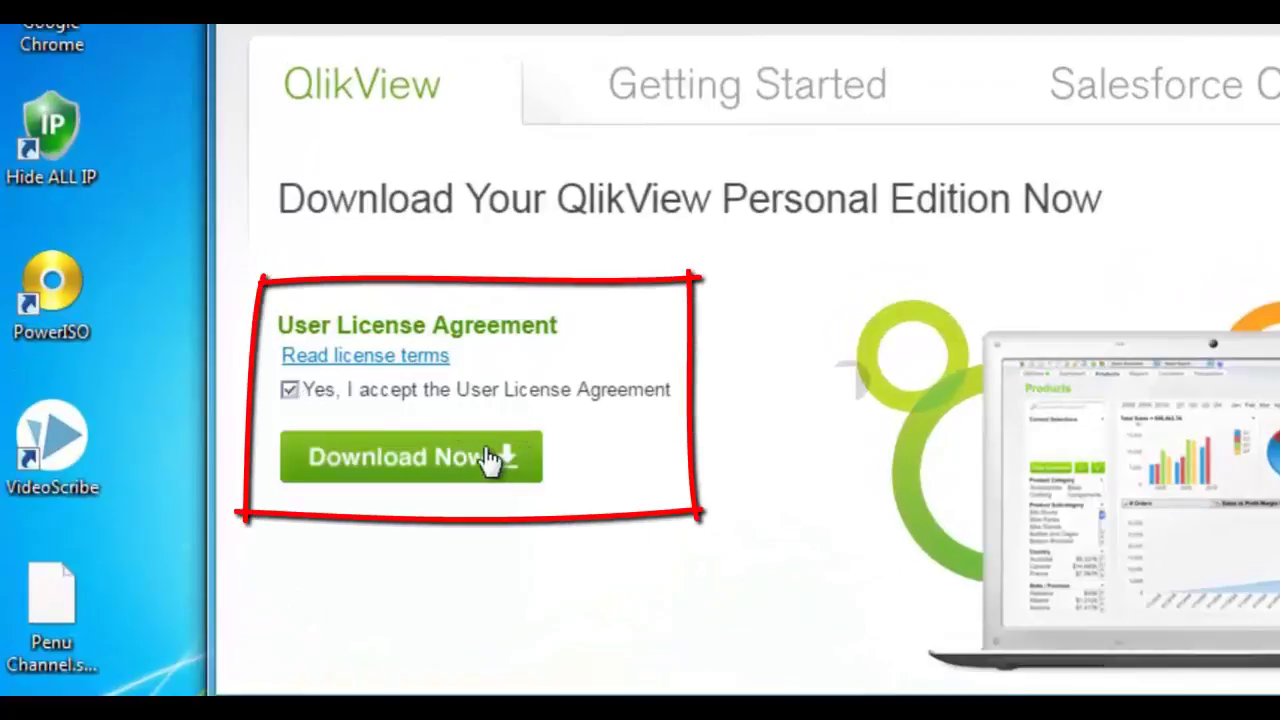
{"action": "left_click", "coordinate": [468, 458]}
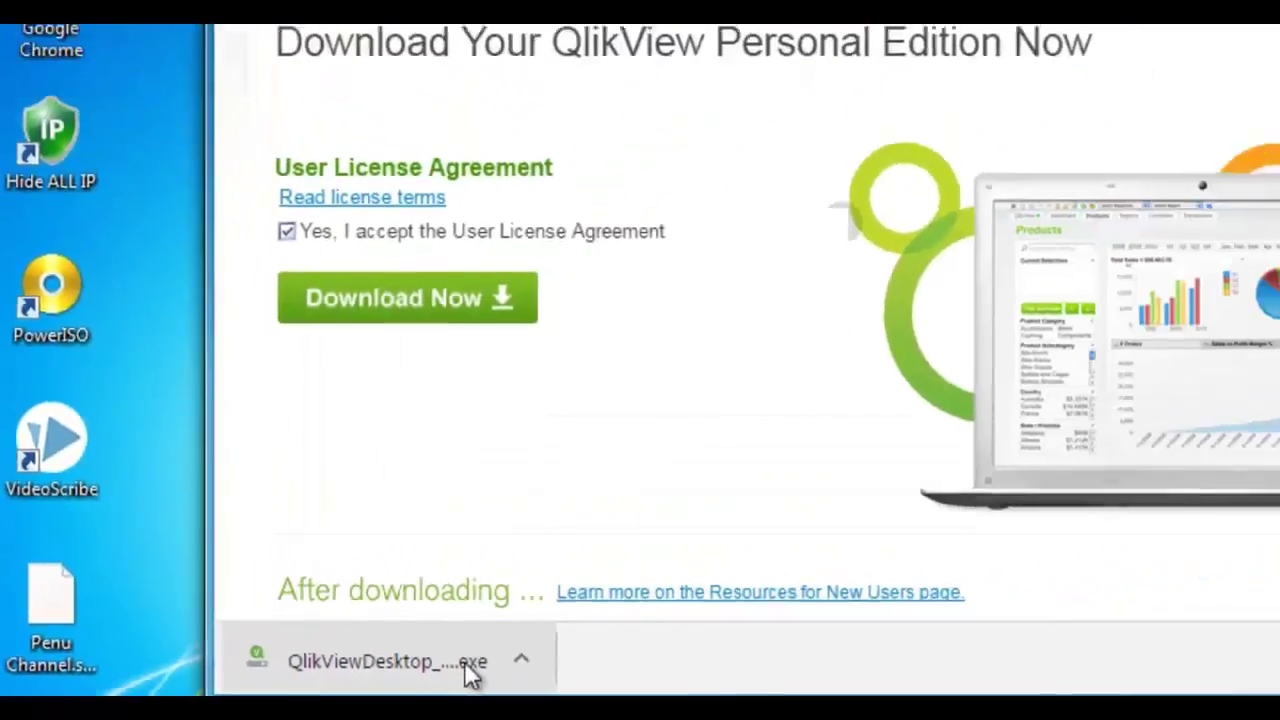
Run the downloaded QlikViewDesktop .exe past the security warning with English (United States) as setup language
{"action": "left_click", "coordinate": [470, 675]}
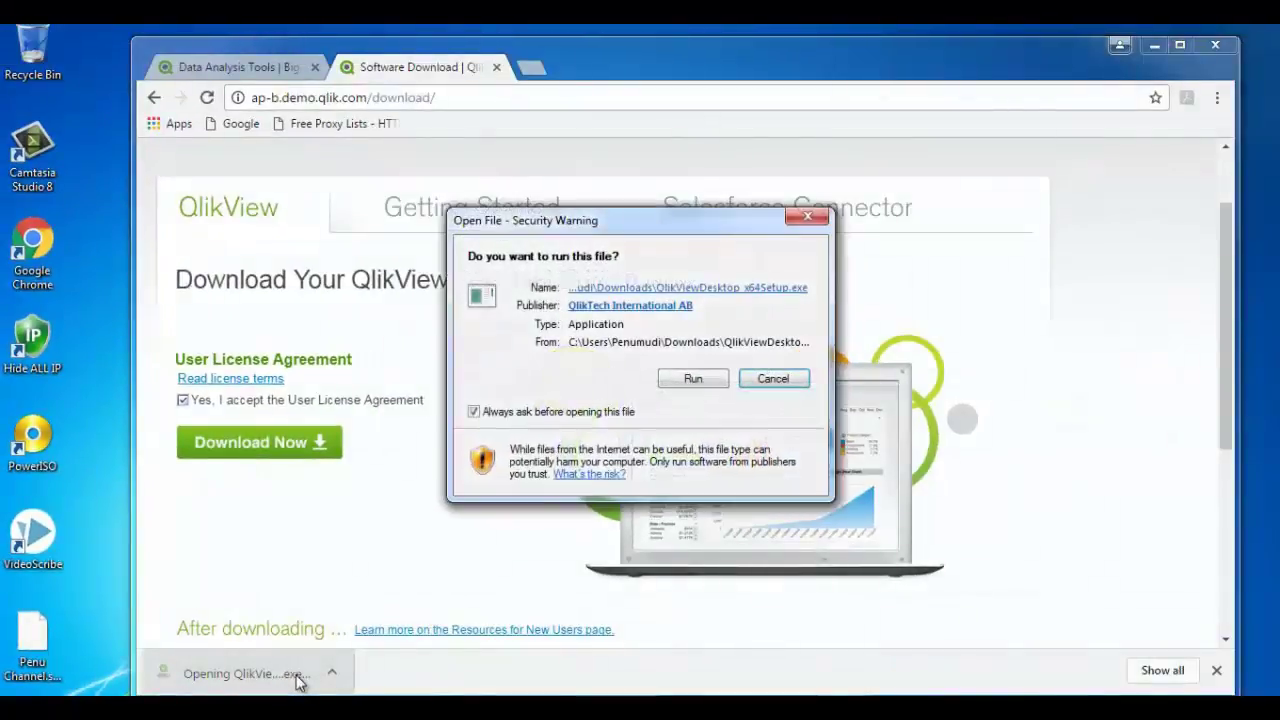
{"action": "left_click", "coordinate": [690, 379]}
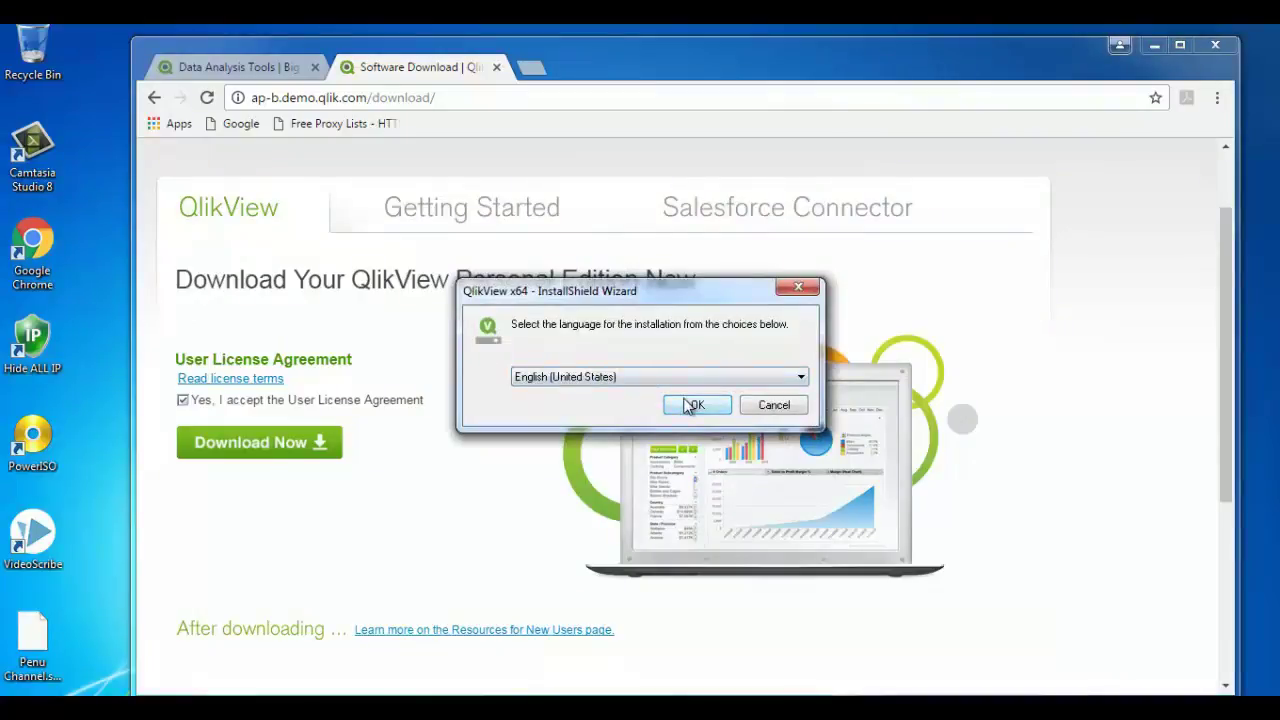
{"action": "left_click", "coordinate": [693, 405]}
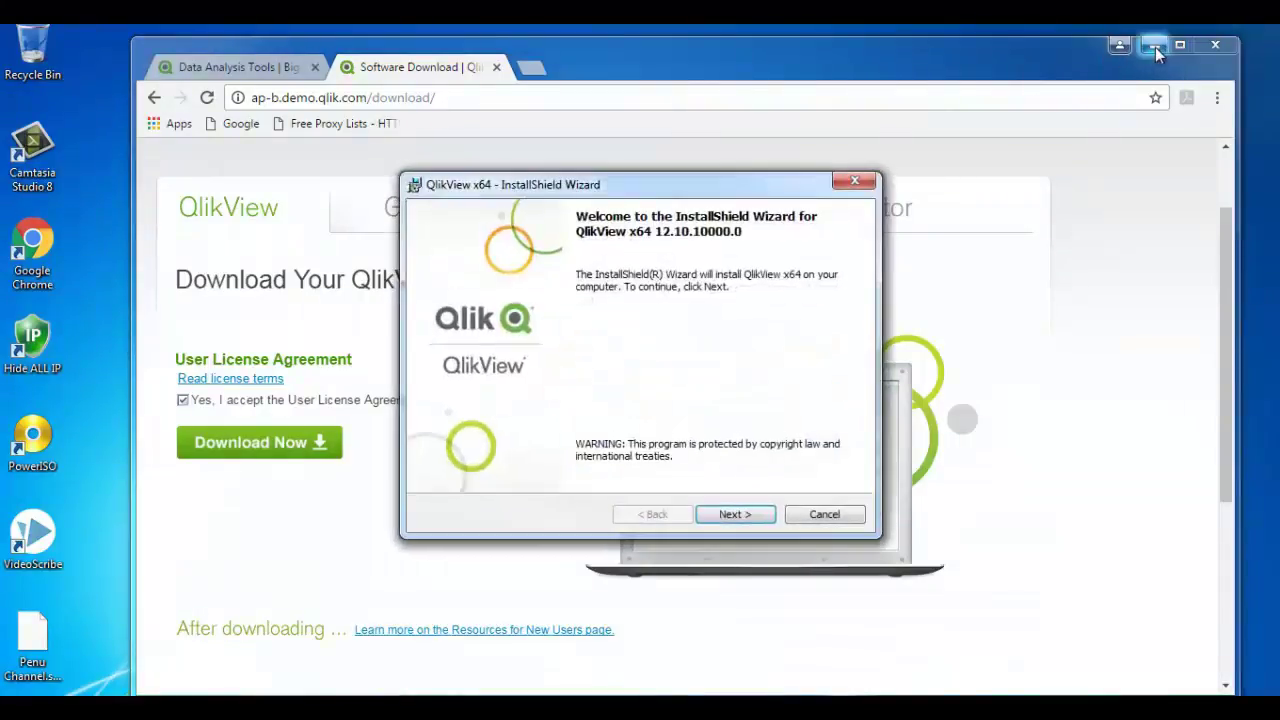
Accept the licence terms, keep default customer info, C:\Program Files\QlikView\ and Complete setup, install, then finish
{"action": "left_click", "coordinate": [751, 513]}
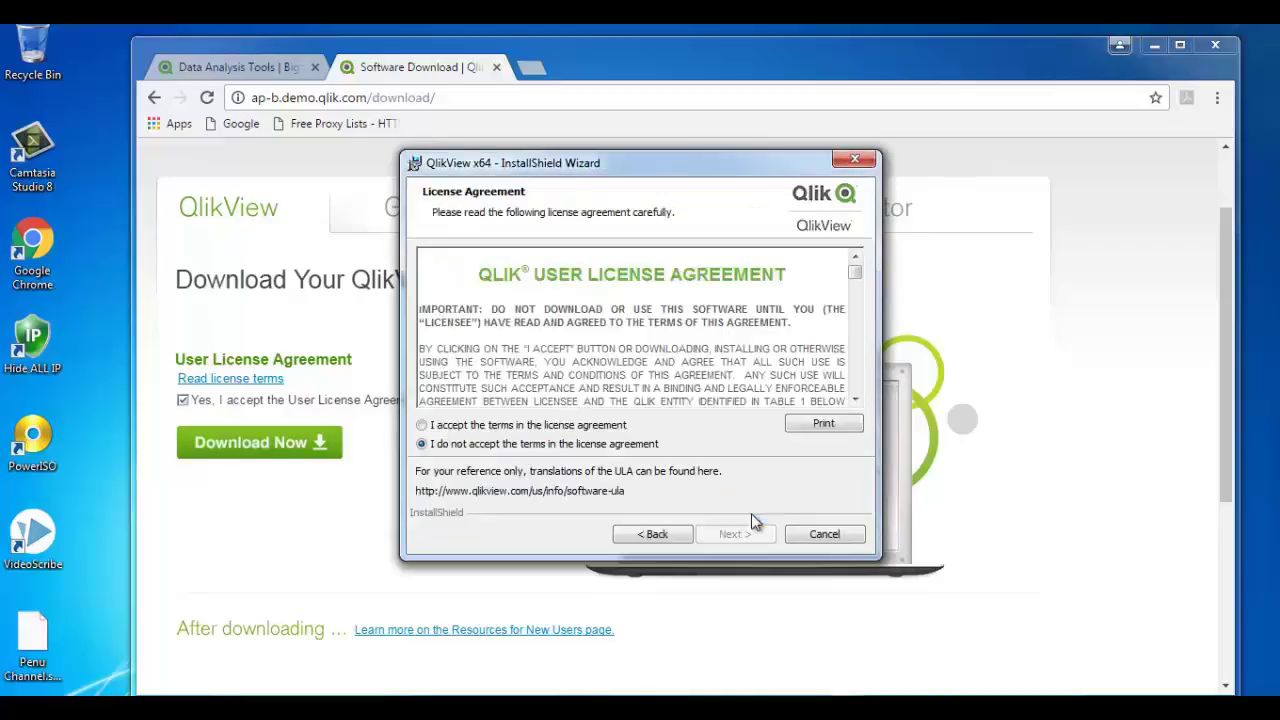
{"action": "left_click", "coordinate": [422, 426]}
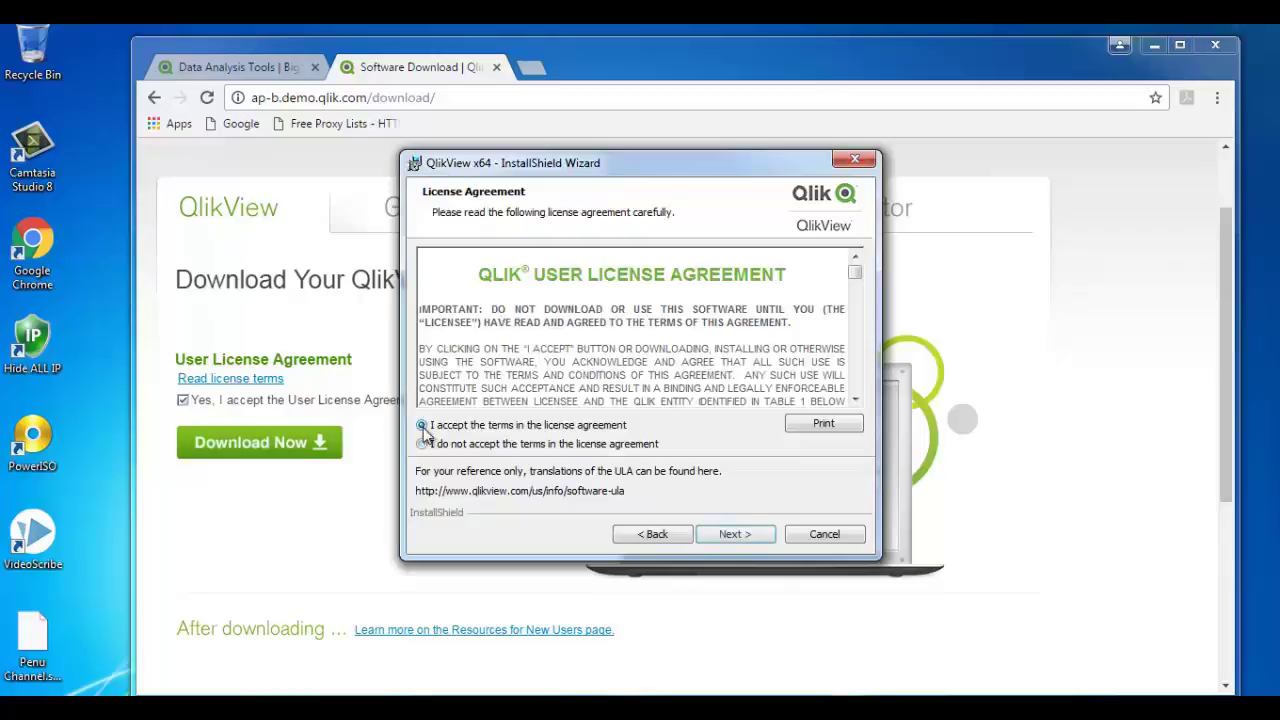
{"action": "left_click", "coordinate": [737, 533]}
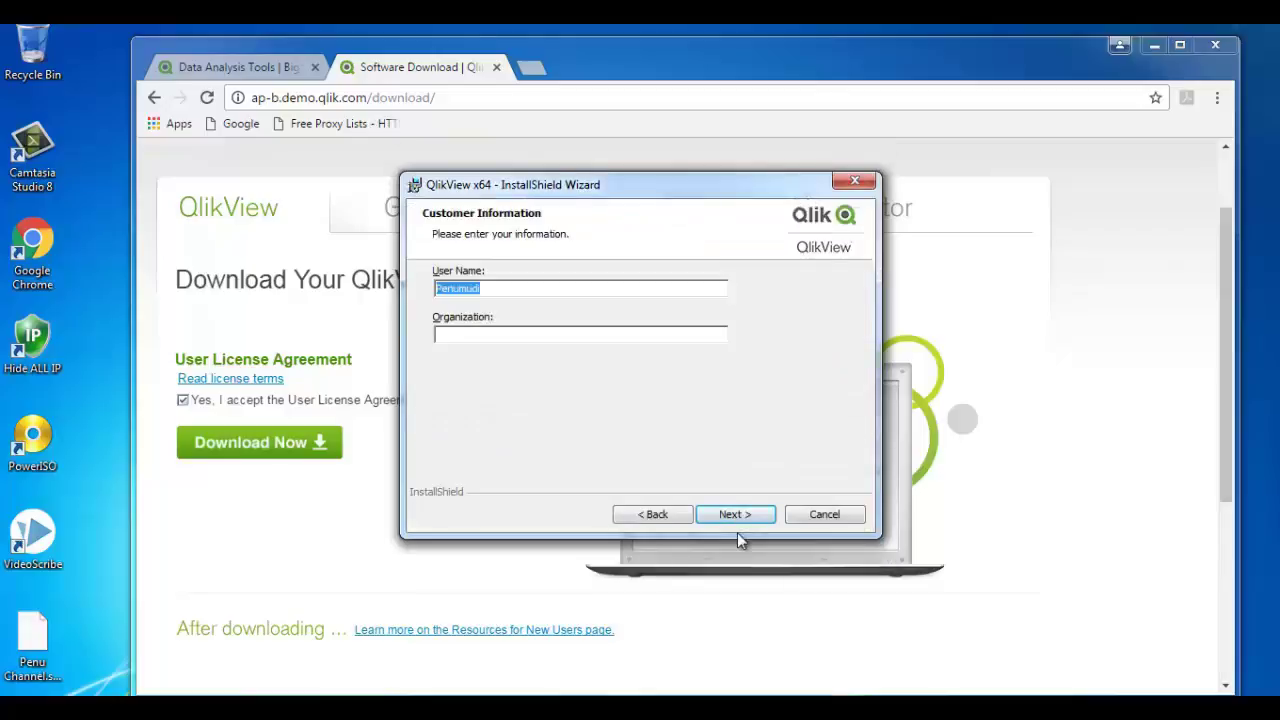
{"action": "left_click", "coordinate": [733, 514]}
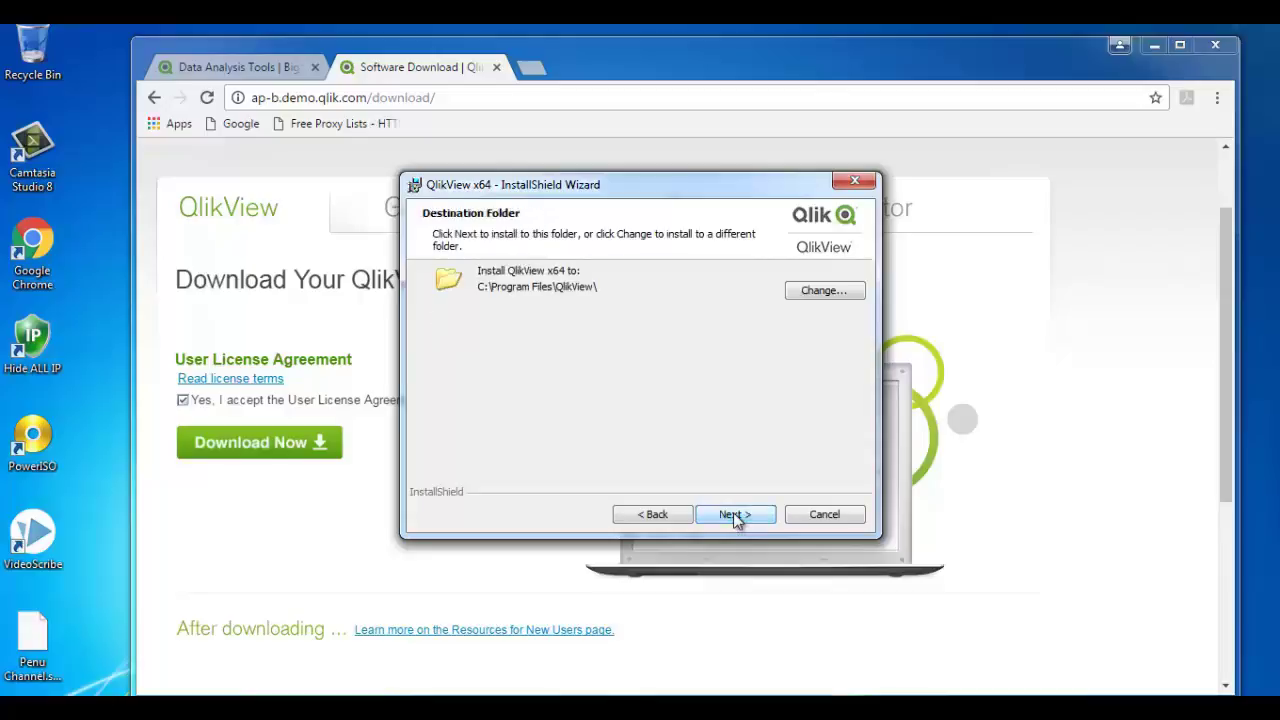
{"action": "left_click", "coordinate": [735, 516]}
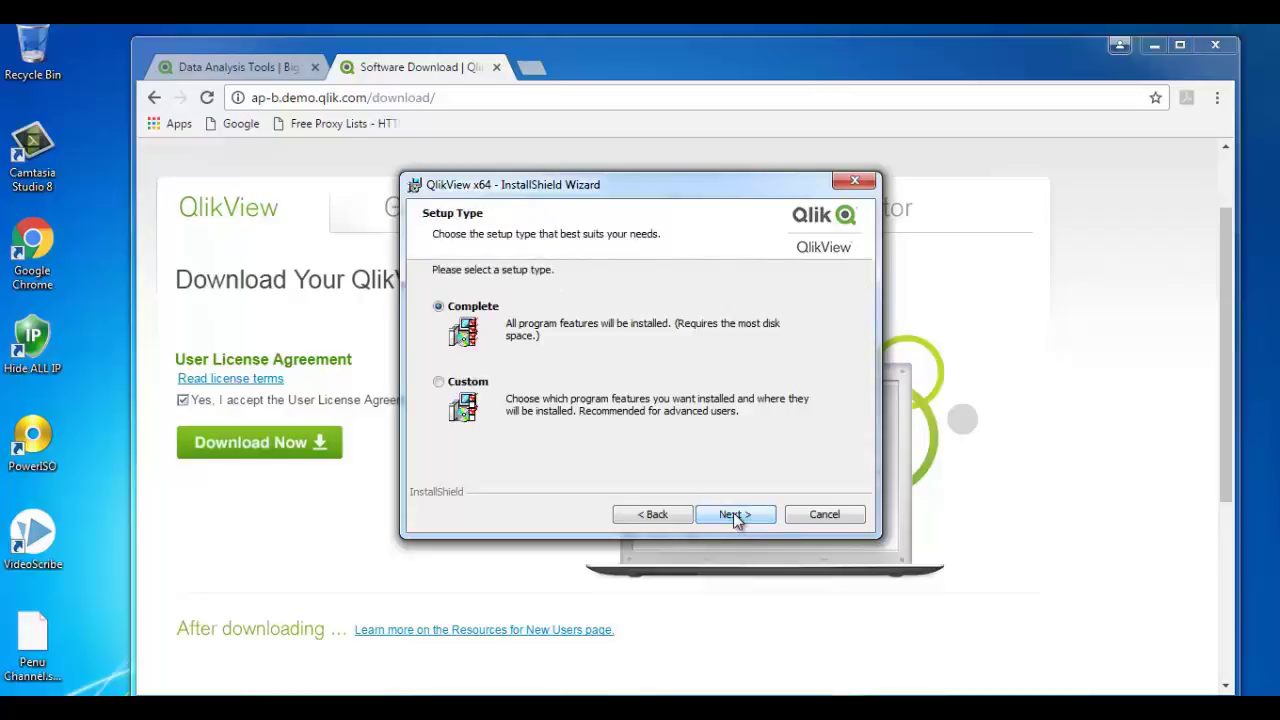
{"action": "left_click", "coordinate": [735, 516]}
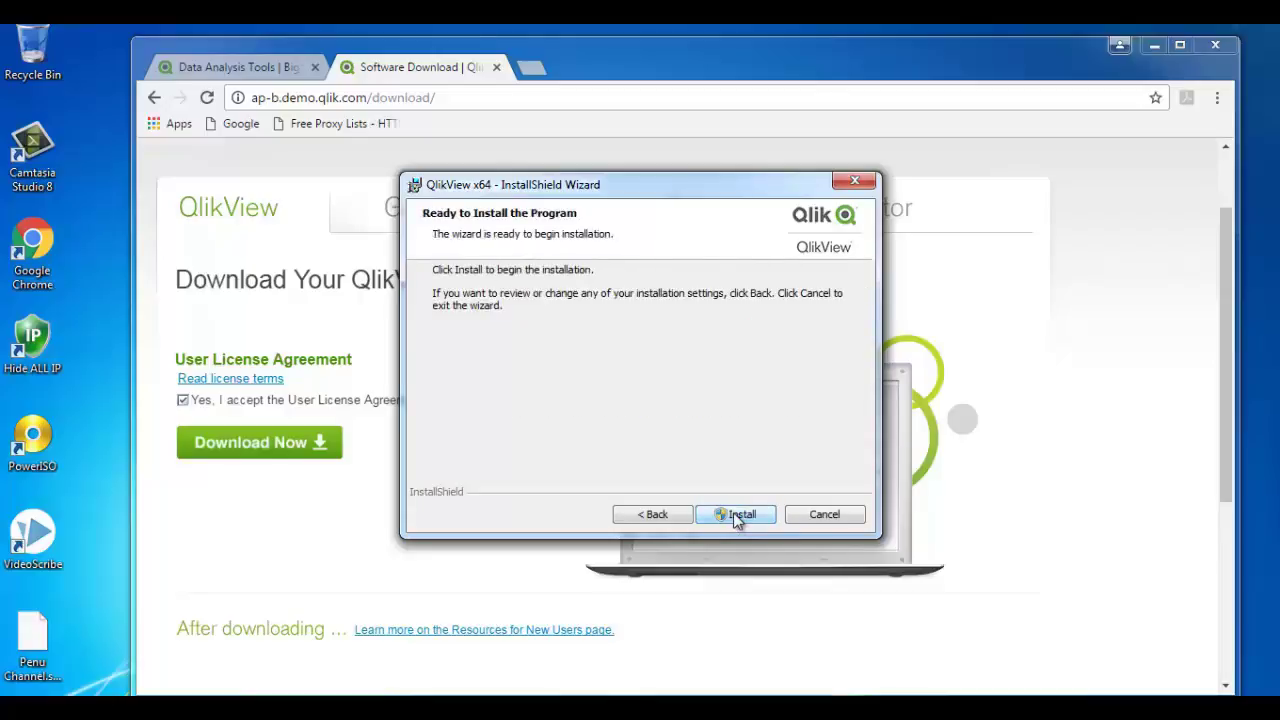
{"action": "left_click", "coordinate": [737, 516]}
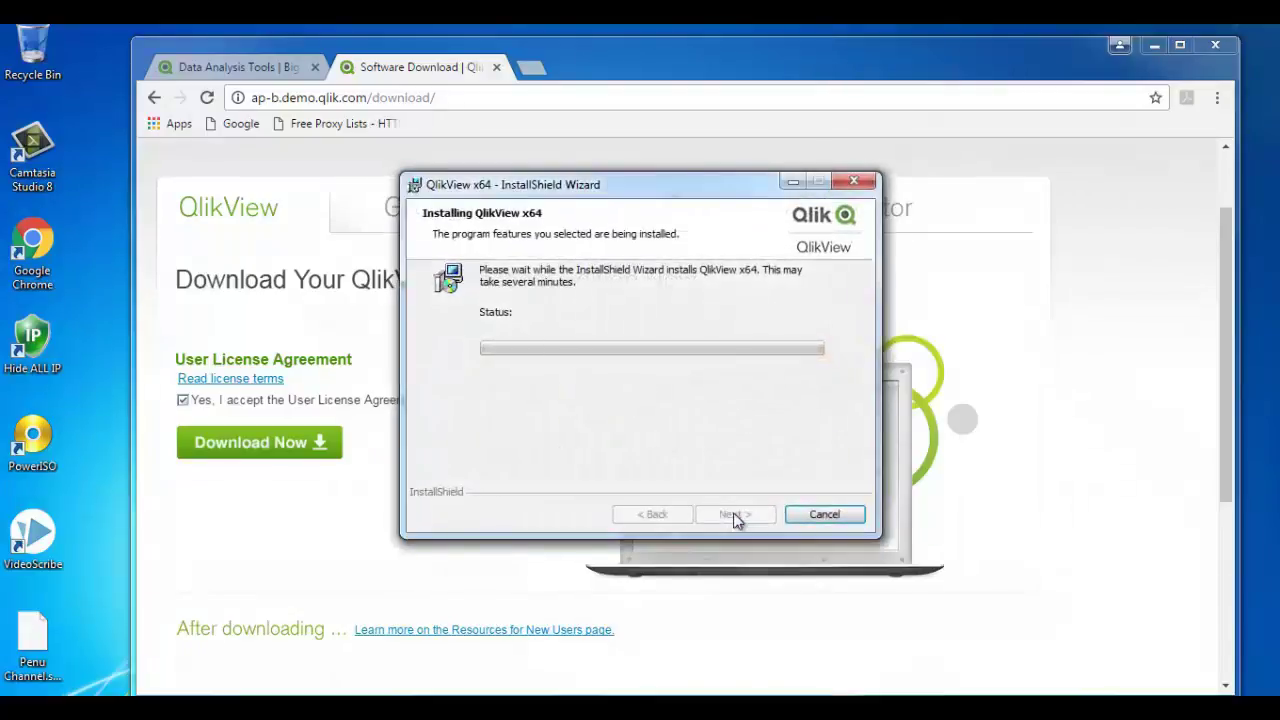
{"action": "left_click", "coordinate": [1153, 47]}
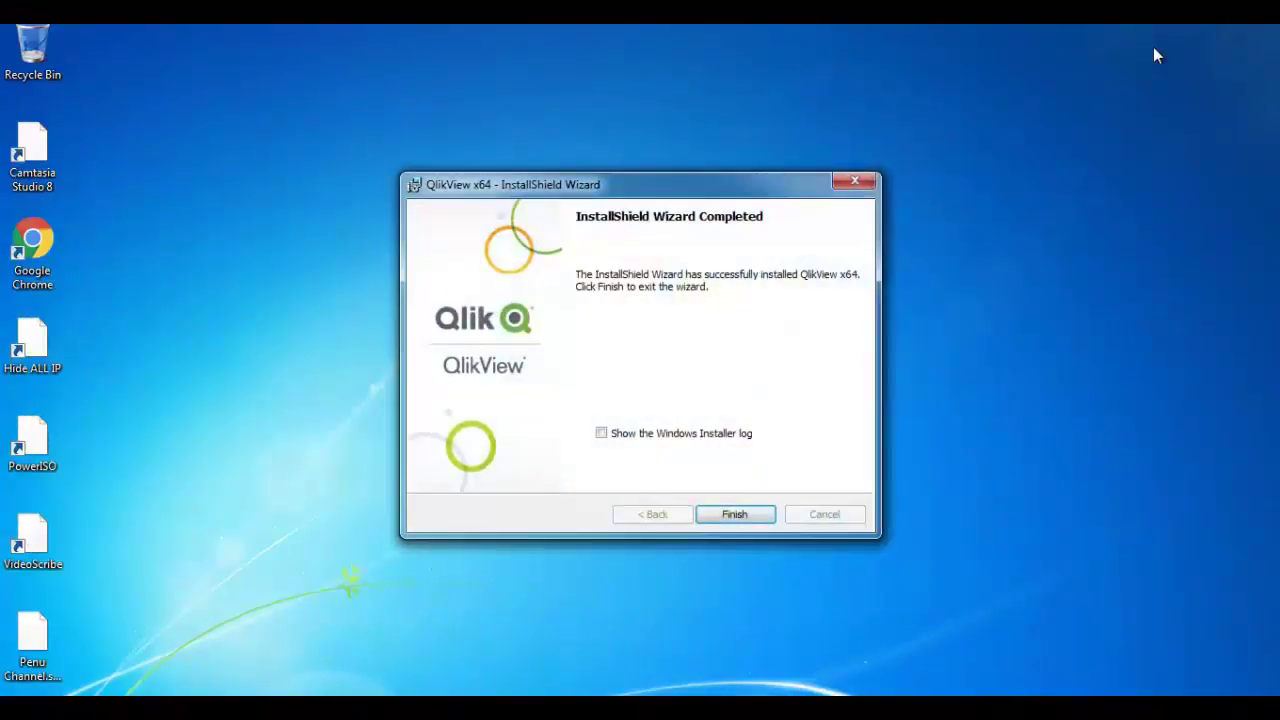
{"action": "left_click", "coordinate": [733, 516]}
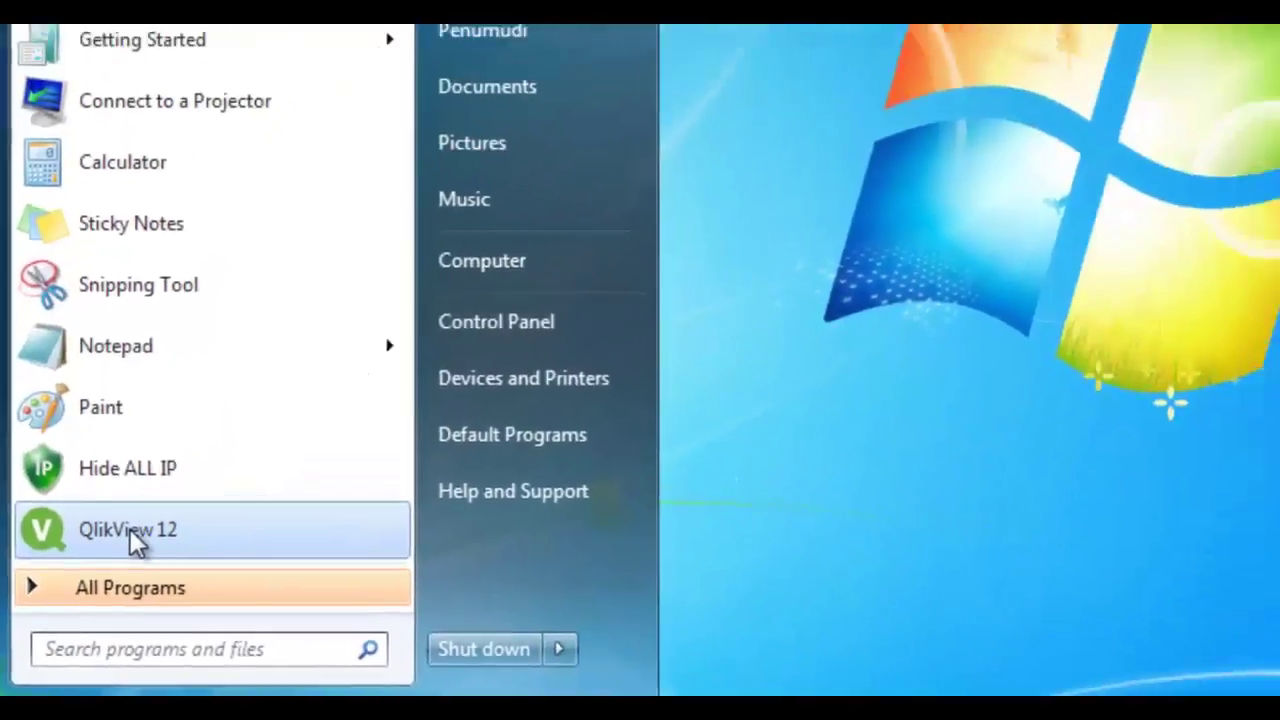
Launch QlikView 12 maximized and show Help > About QlikView, confirming version 12.10.10000.0 SR1
{"action": "left_click", "coordinate": [162, 492]}
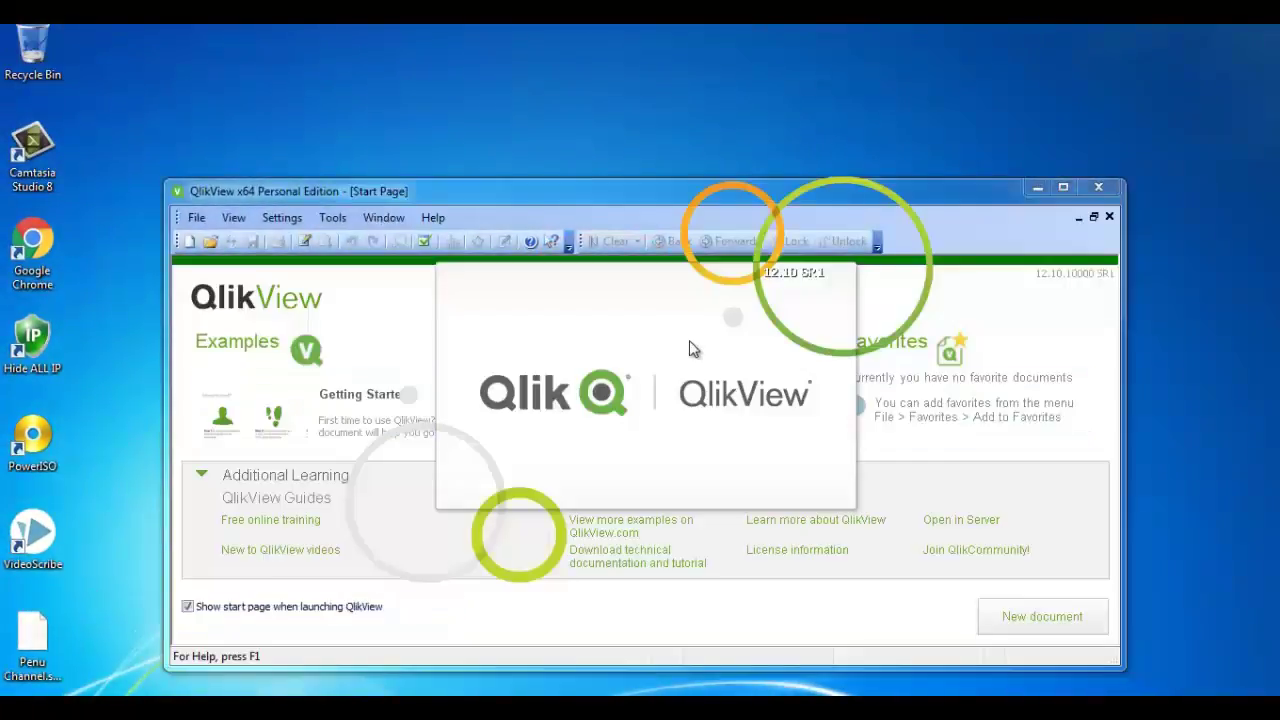
{"action": "left_click", "coordinate": [1063, 187]}
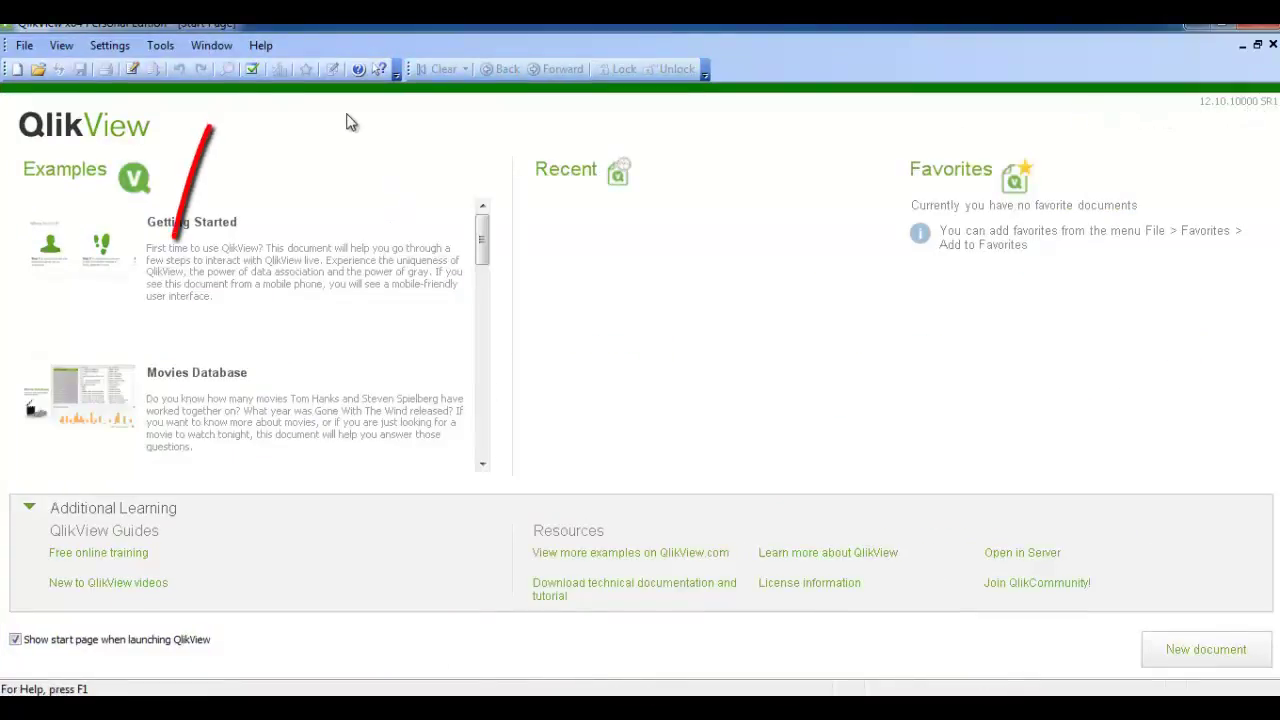
{"action": "left_click", "coordinate": [260, 47]}
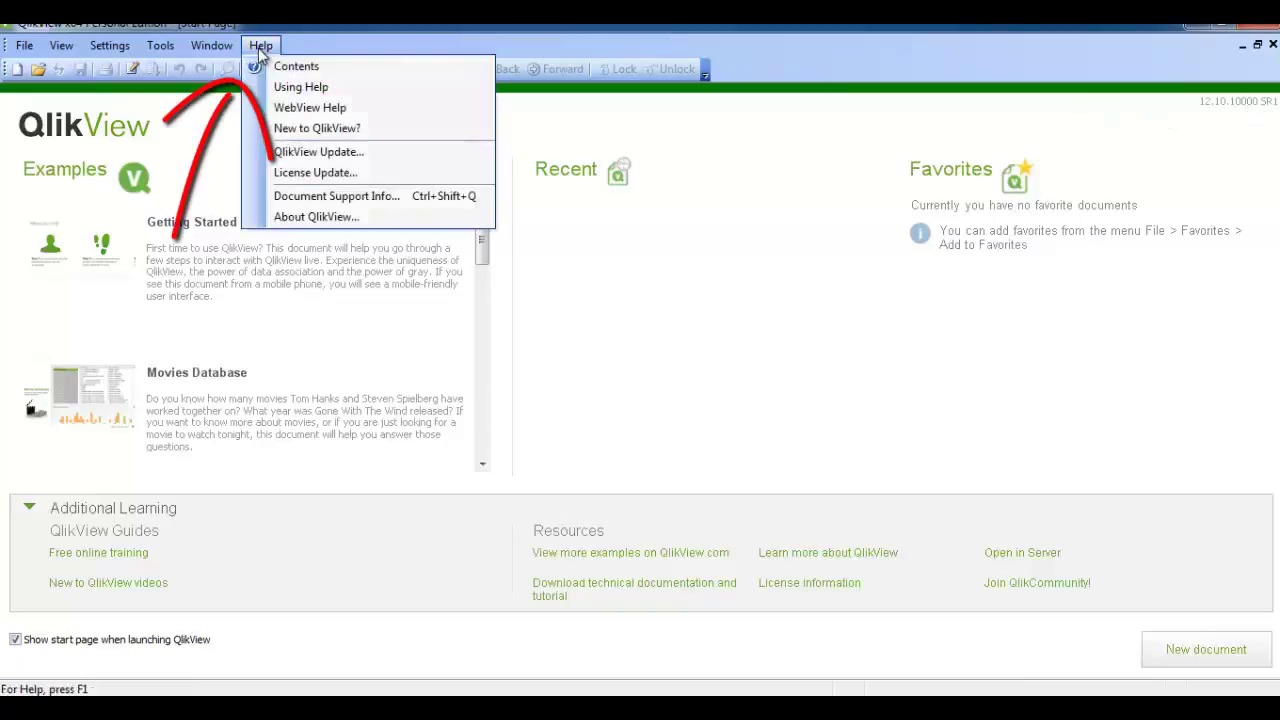
{"action": "left_click", "coordinate": [303, 218]}
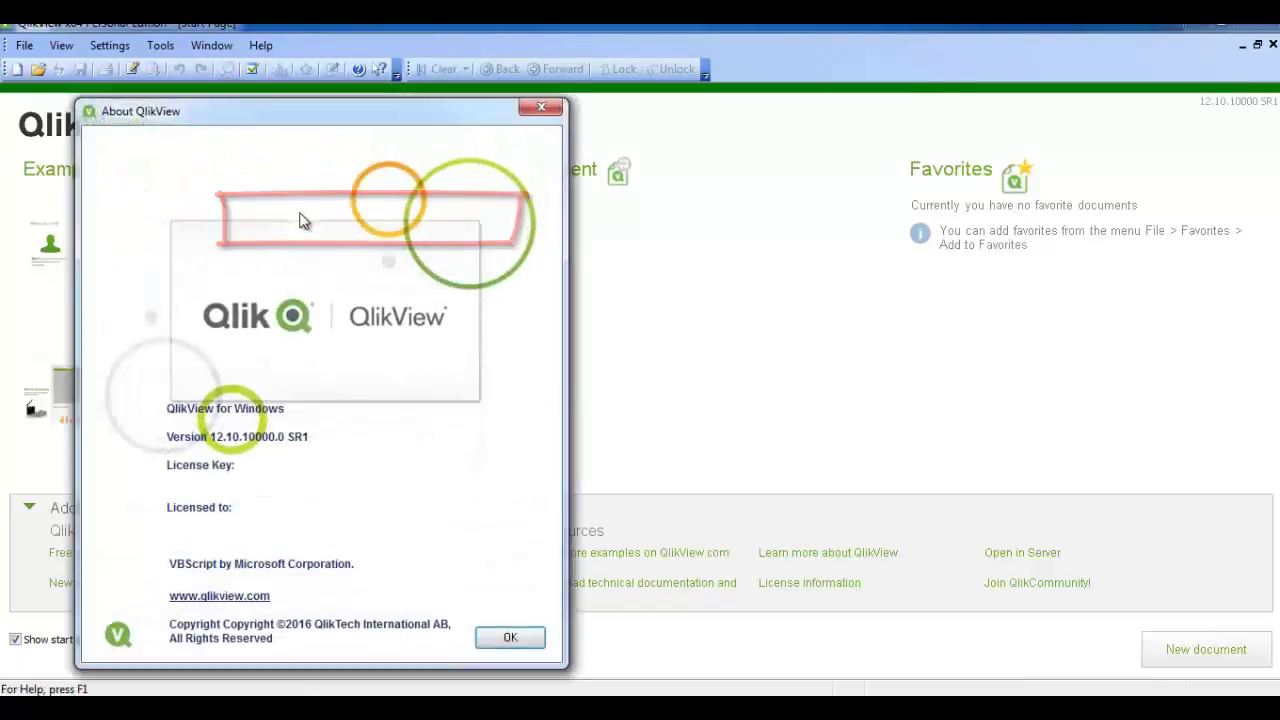